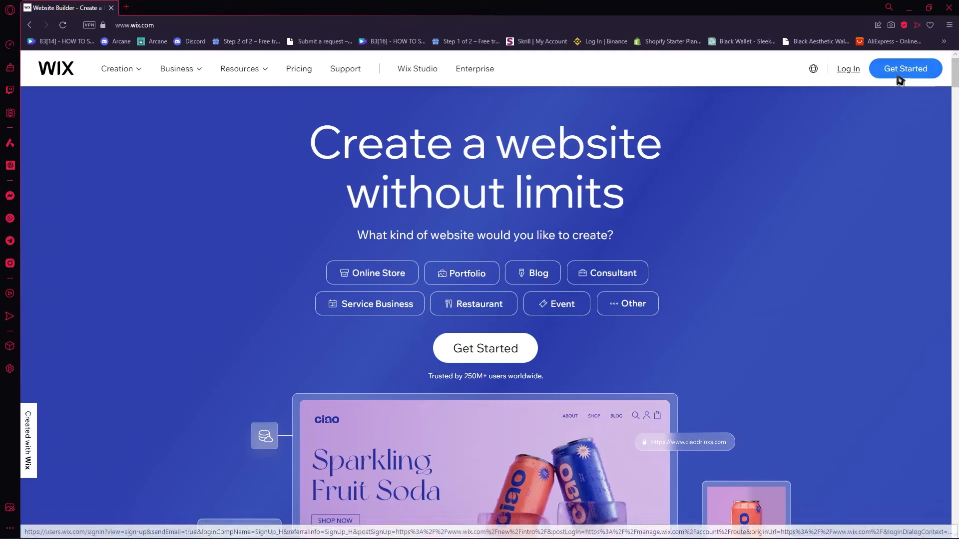
- Create a new site set up without AI, choosing Online Store as the website type
{"action": "left_click", "coordinate": [897, 73]}
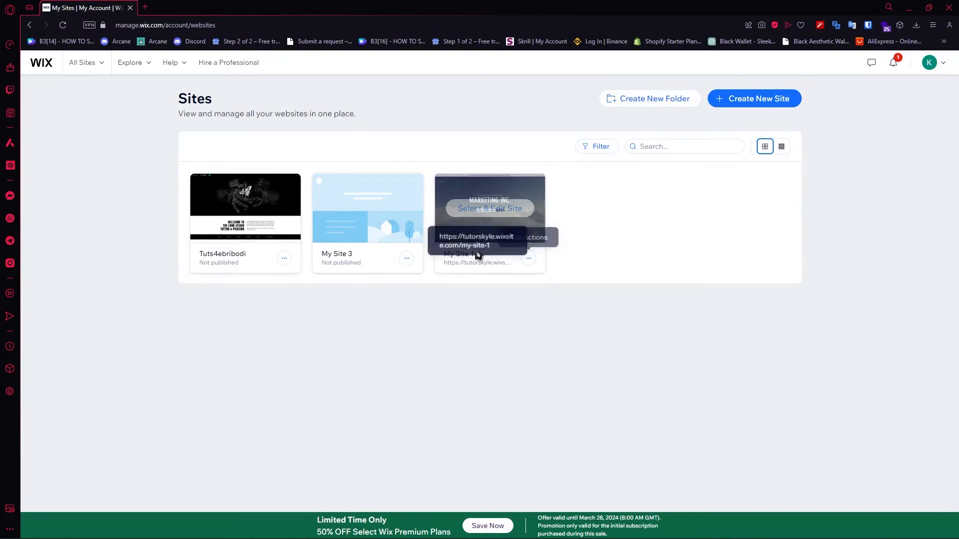
{"action": "left_click", "coordinate": [748, 107]}
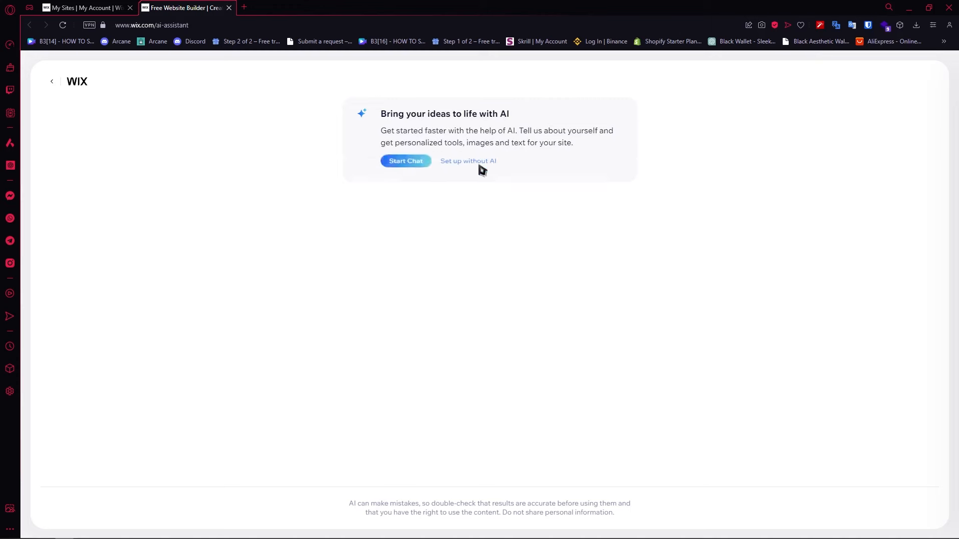
{"action": "left_click", "coordinate": [450, 163]}
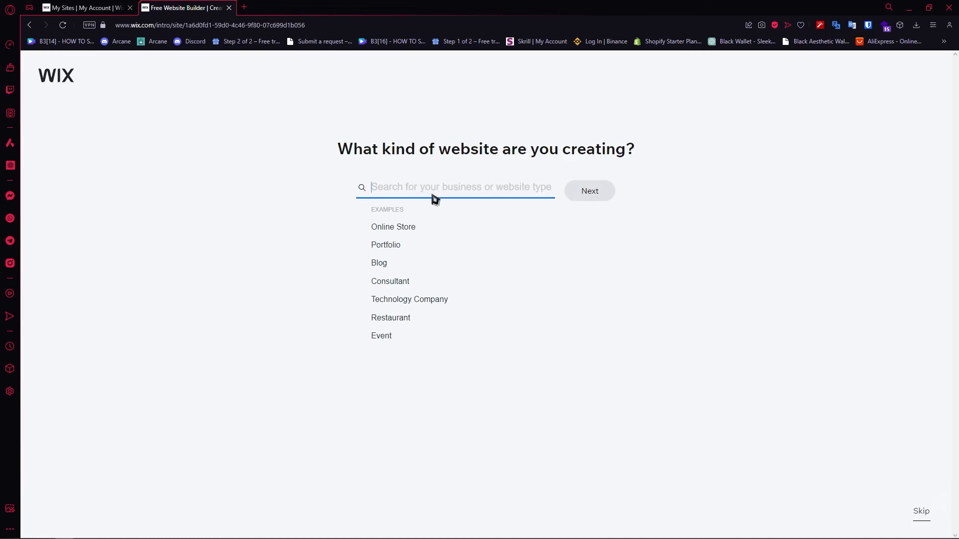
{"action": "left_click", "coordinate": [393, 228]}
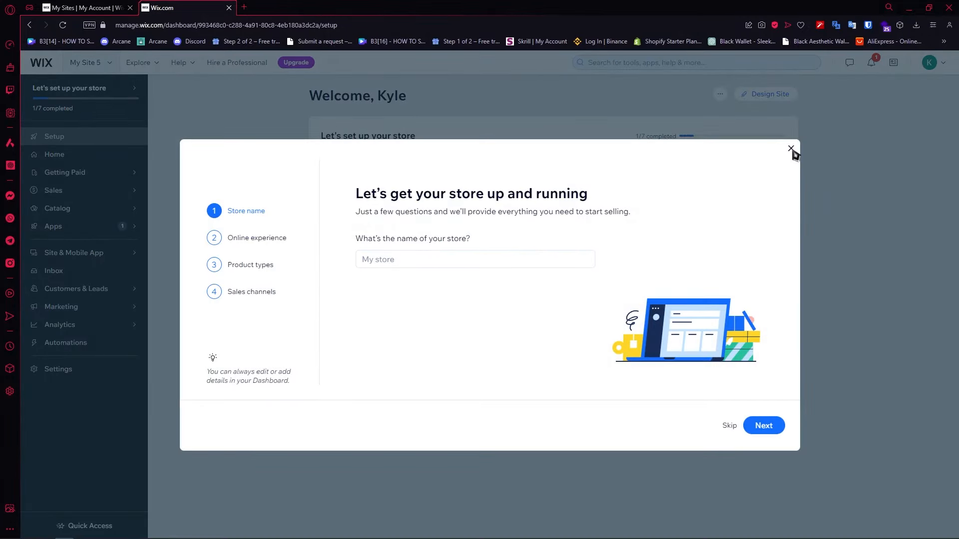
- Dismiss the store setup questionnaire and start designing the site from the store dashboard
{"action": "left_click", "coordinate": [790, 149]}
{"action": "left_click", "coordinate": [768, 96]}
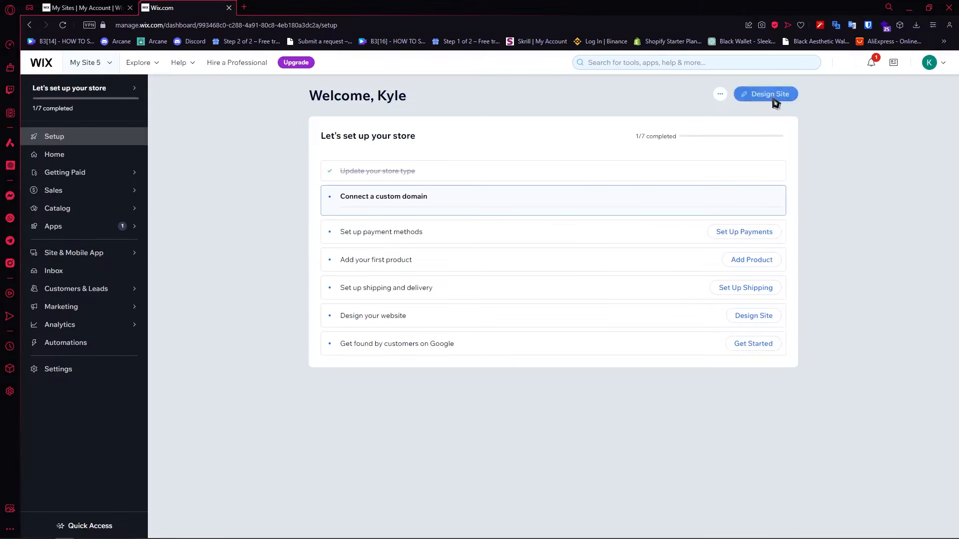
{"action": "left_click", "coordinate": [741, 99]}
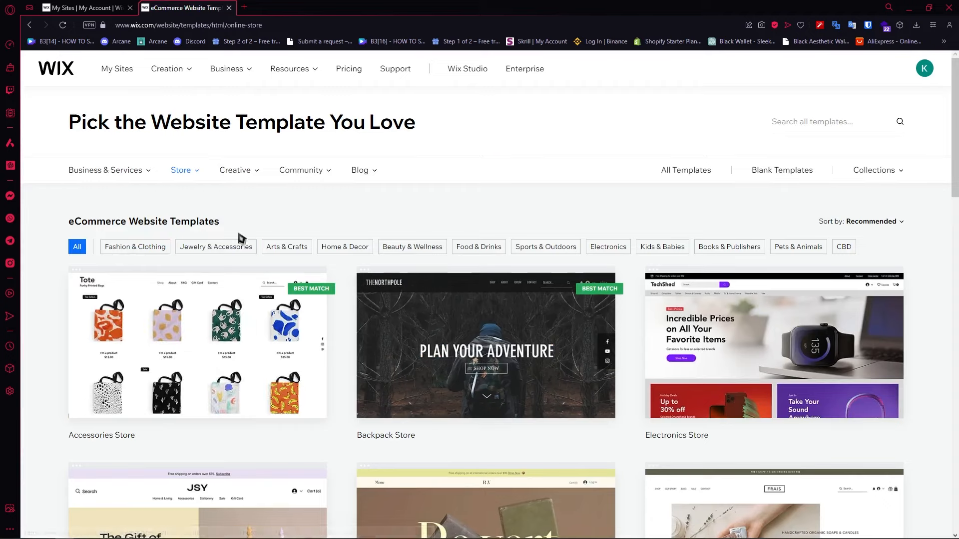
- Filter the templates to Fashion & Clothing and start editing the Accessories Store template headed "Always Be Original"
{"action": "left_click", "coordinate": [140, 253]}
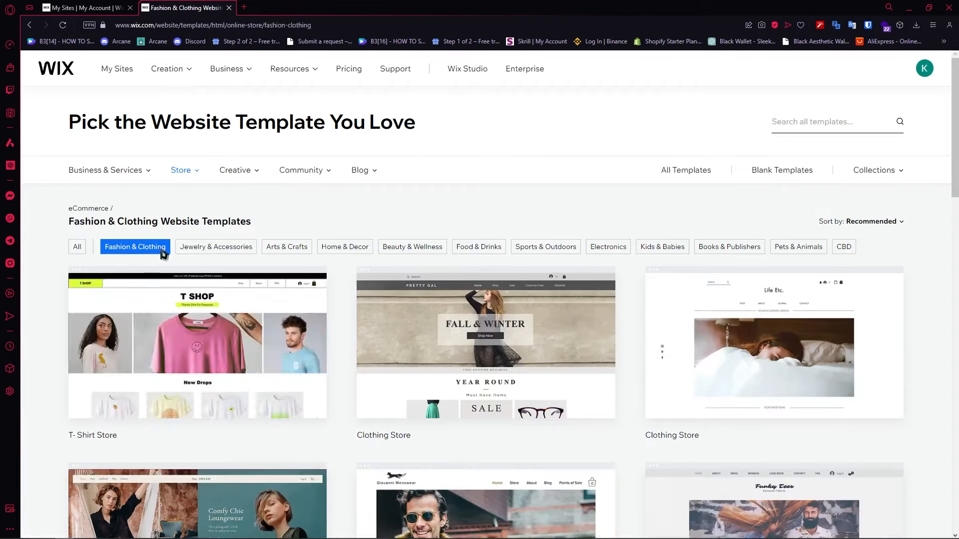
{"action": "mouse_move", "coordinate": [536, 356]}
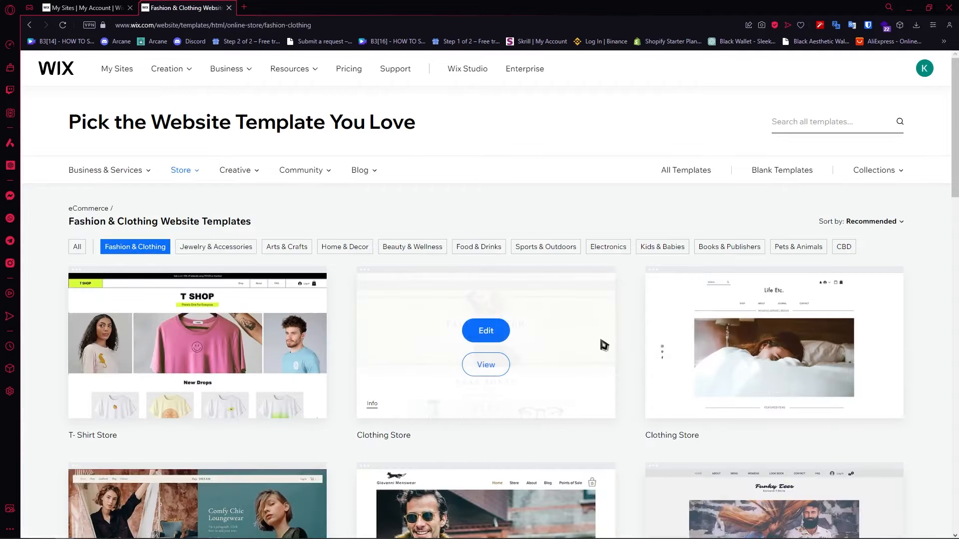
{"action": "scroll", "coordinate": [336, 325], "scroll_direction": "down", "scroll_amount": 2}
{"action": "scroll", "coordinate": [381, 280], "scroll_direction": "down", "scroll_amount": 5}
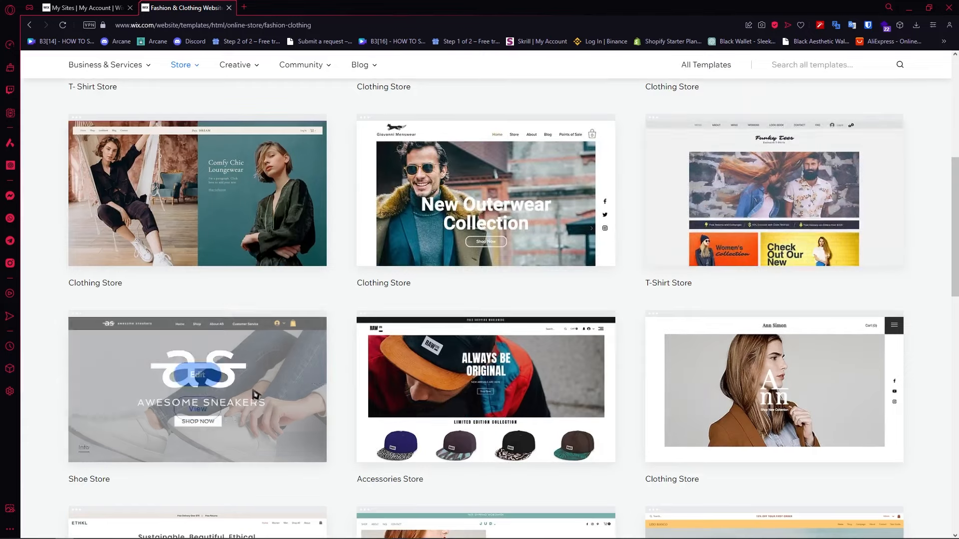
{"action": "scroll", "coordinate": [255, 395], "scroll_direction": "down", "scroll_amount": 5}
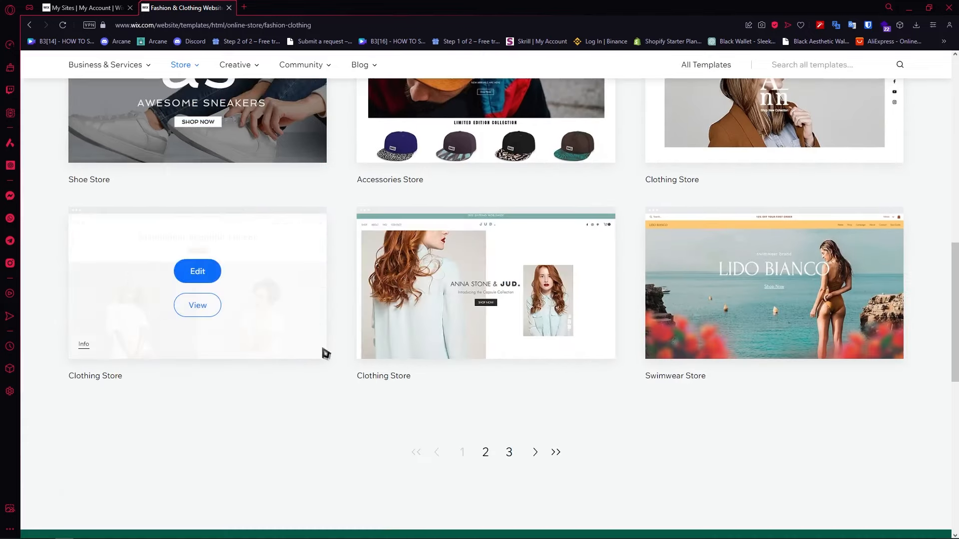
{"action": "scroll", "coordinate": [554, 377], "scroll_direction": "up", "scroll_amount": 3}
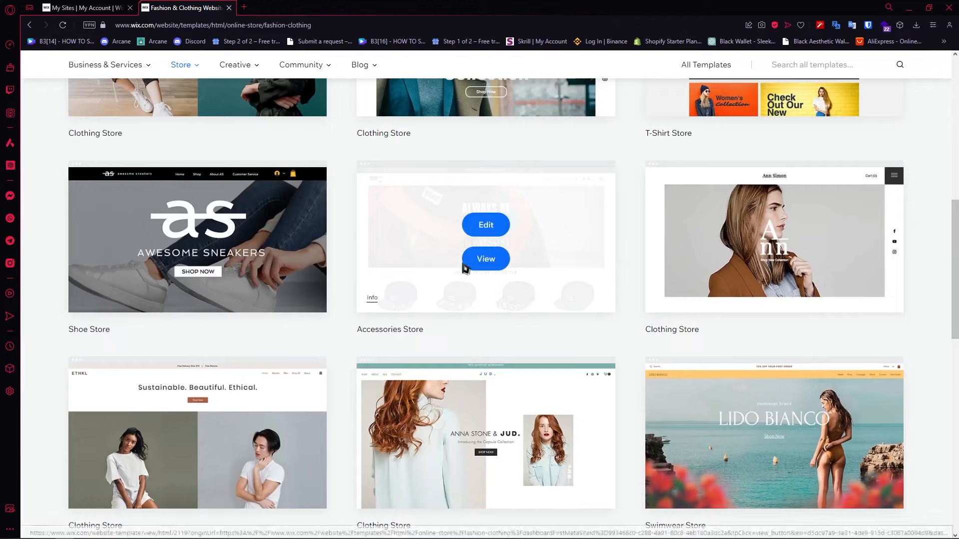
{"action": "left_click", "coordinate": [477, 231]}
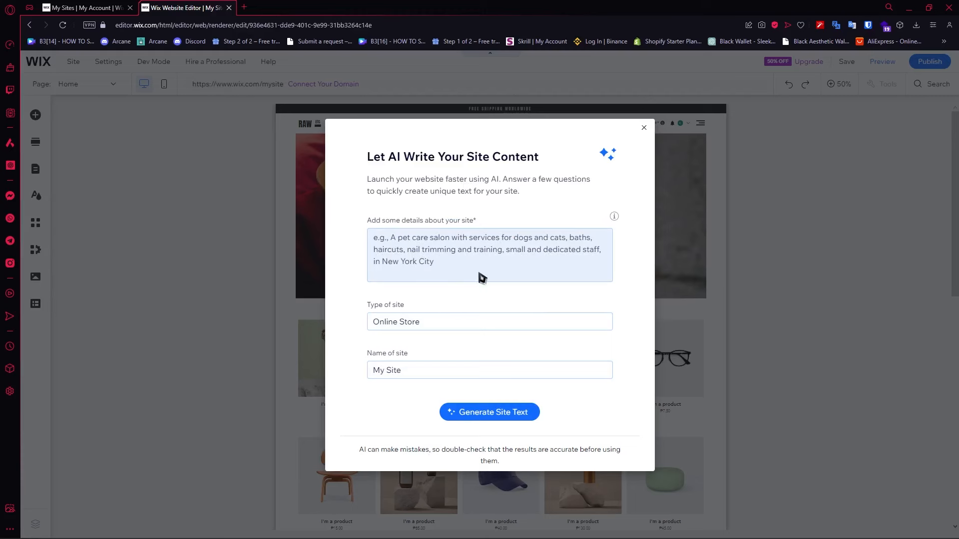
- Dismiss the AI site content form without generating any text
{"action": "left_click", "coordinate": [433, 253]}
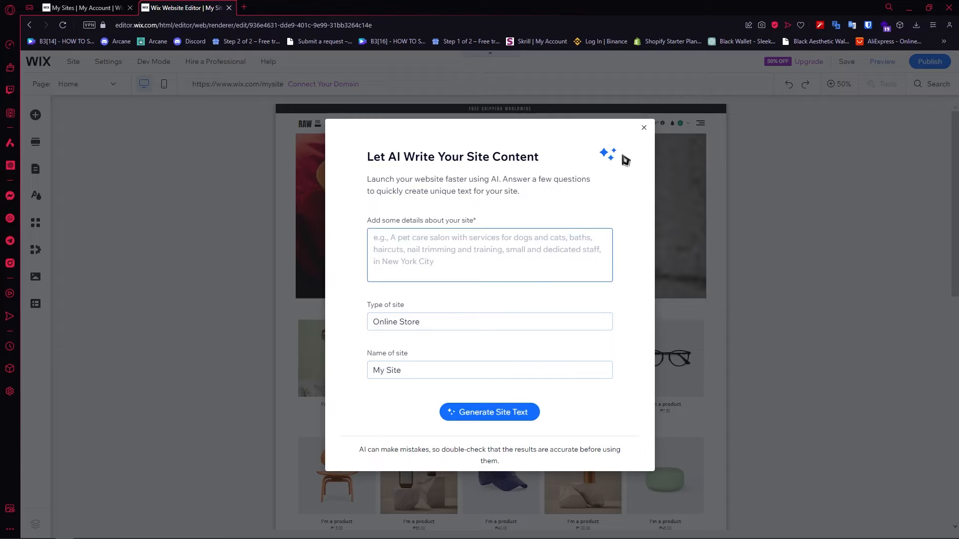
{"action": "left_click", "coordinate": [643, 128]}
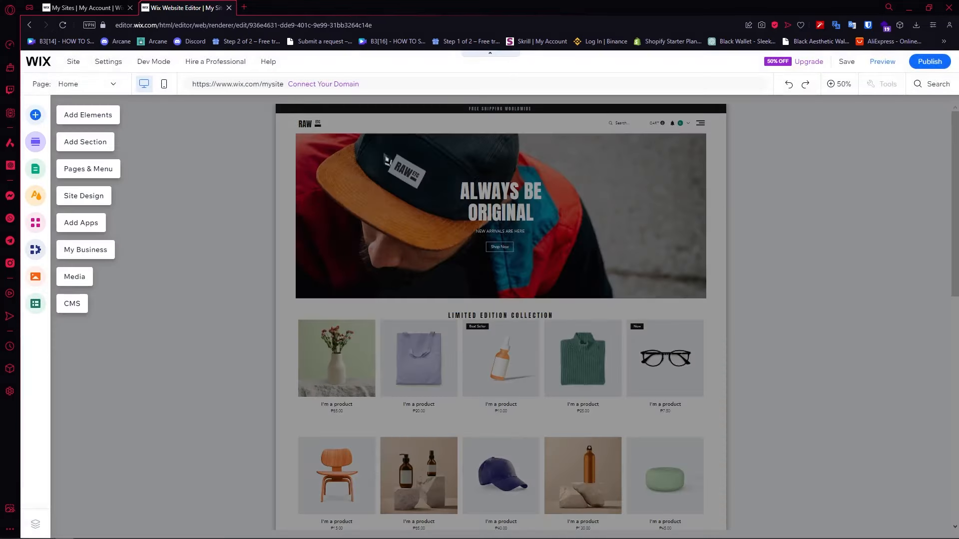
- Review the home page layout, including the header and the Welcome and Products sections
{"action": "scroll", "coordinate": [529, 233], "scroll_direction": "down", "scroll_amount": 10}
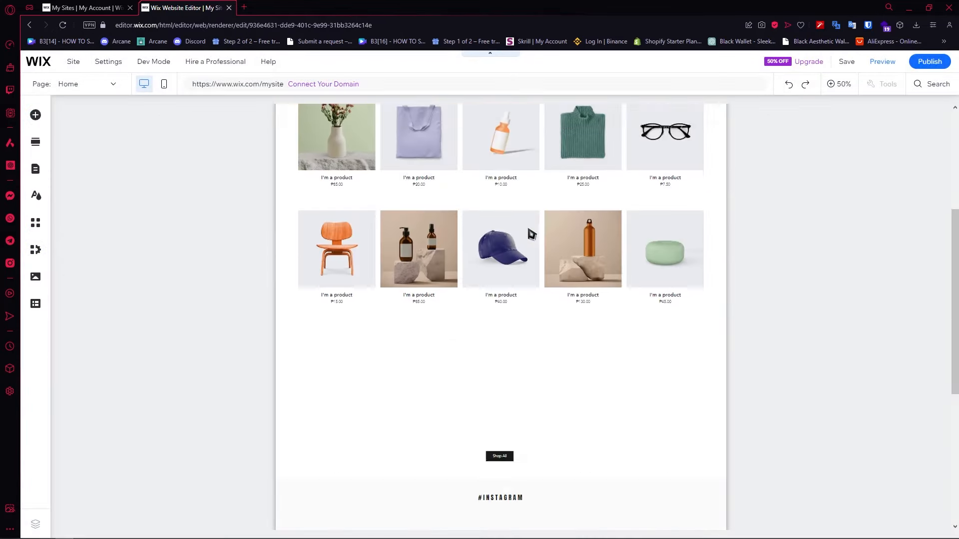
{"action": "scroll", "coordinate": [542, 299], "scroll_direction": "up", "scroll_amount": 10}
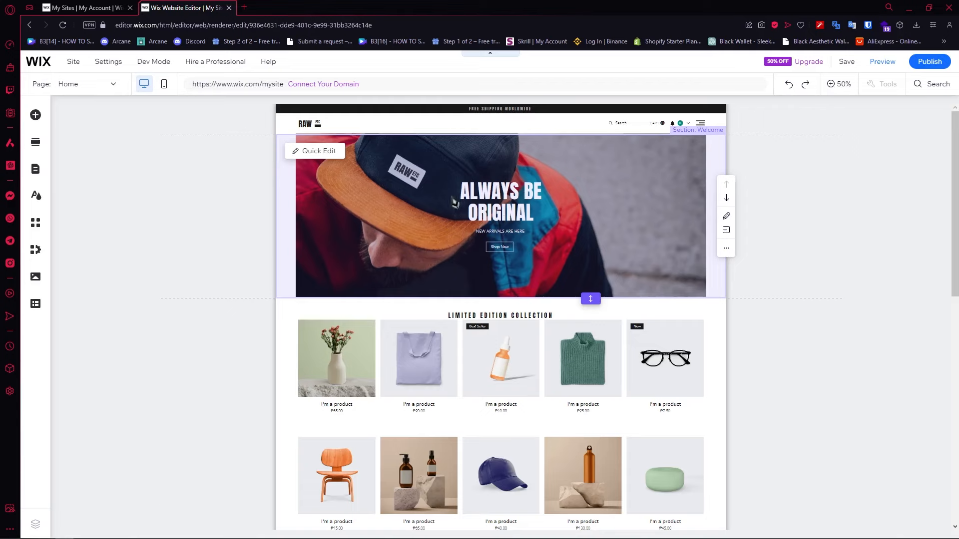
{"action": "scroll", "coordinate": [453, 201], "scroll_direction": "down", "scroll_amount": 4}
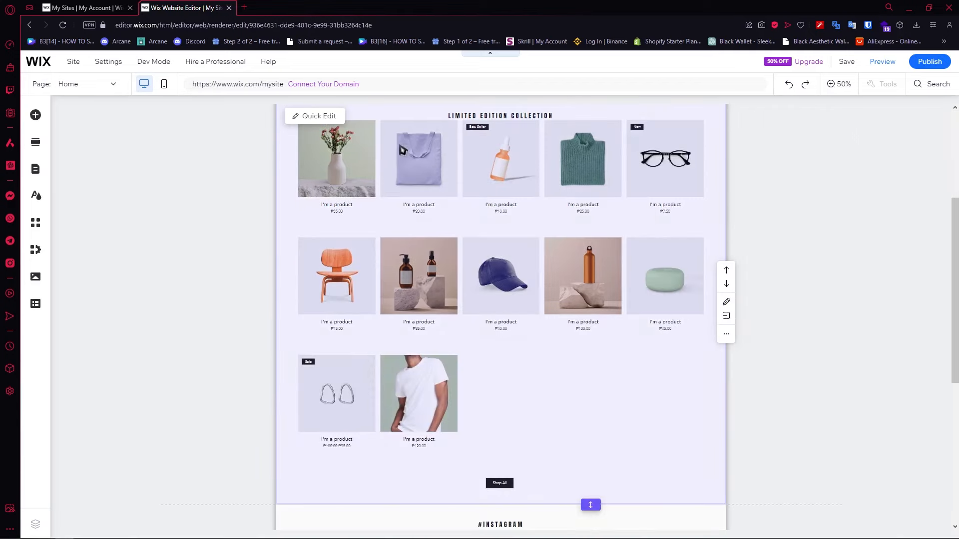
{"action": "left_click", "coordinate": [510, 217]}
{"action": "scroll", "coordinate": [429, 272], "scroll_direction": "up", "scroll_amount": 4}
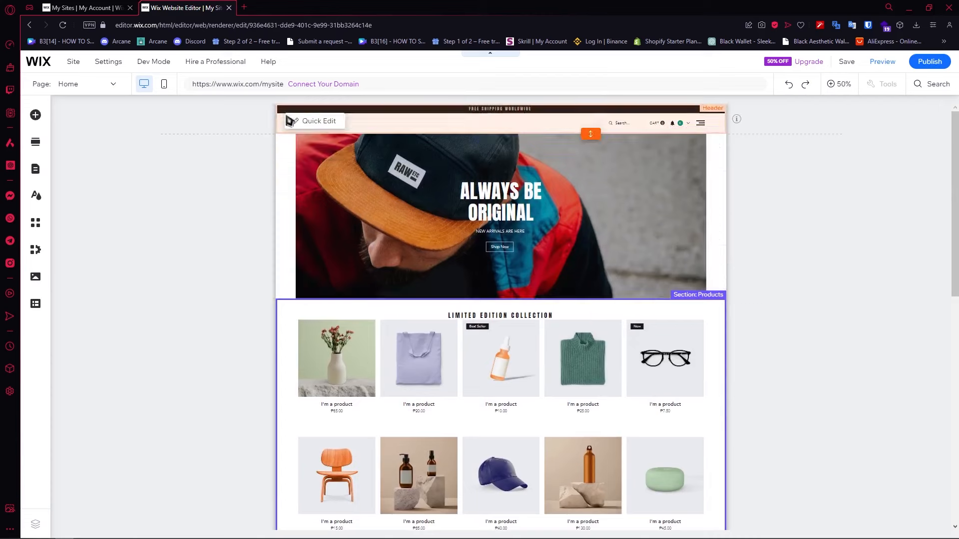
{"action": "left_click", "coordinate": [474, 125]}
{"action": "left_click", "coordinate": [463, 189]}
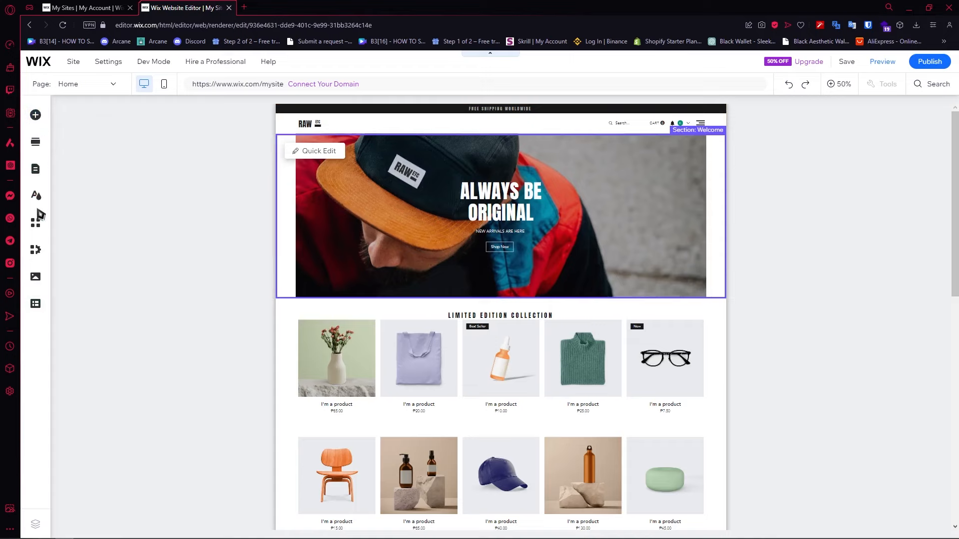
- Browse the Text, Video & Music and Gallery elements, the site's page menu and the app market
{"action": "left_click", "coordinate": [36, 116]}
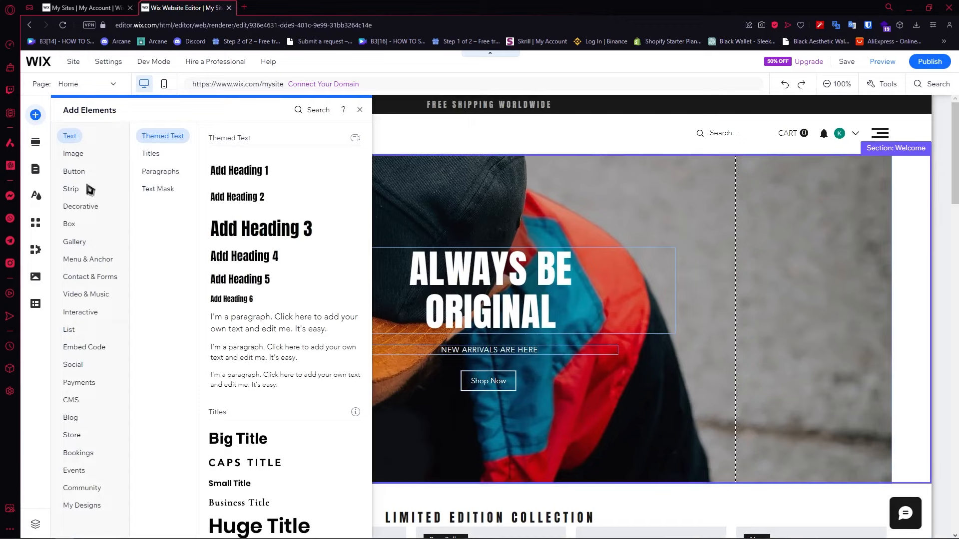
{"action": "left_click", "coordinate": [79, 295]}
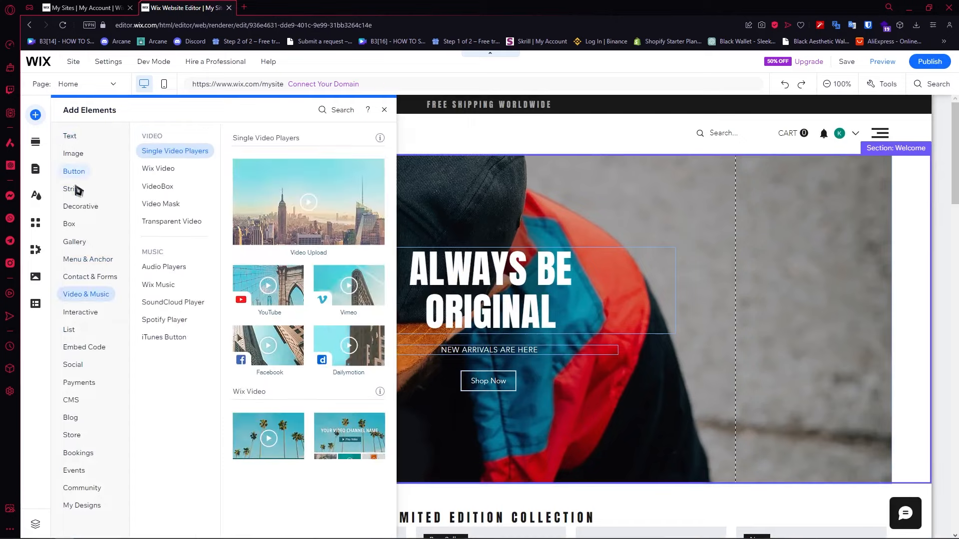
{"action": "left_click", "coordinate": [75, 242]}
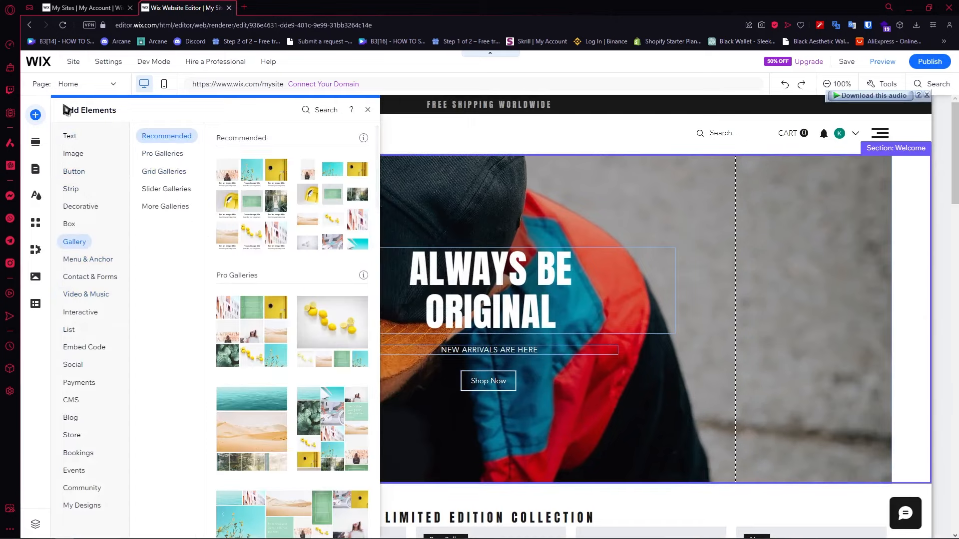
{"action": "left_click", "coordinate": [35, 168]}
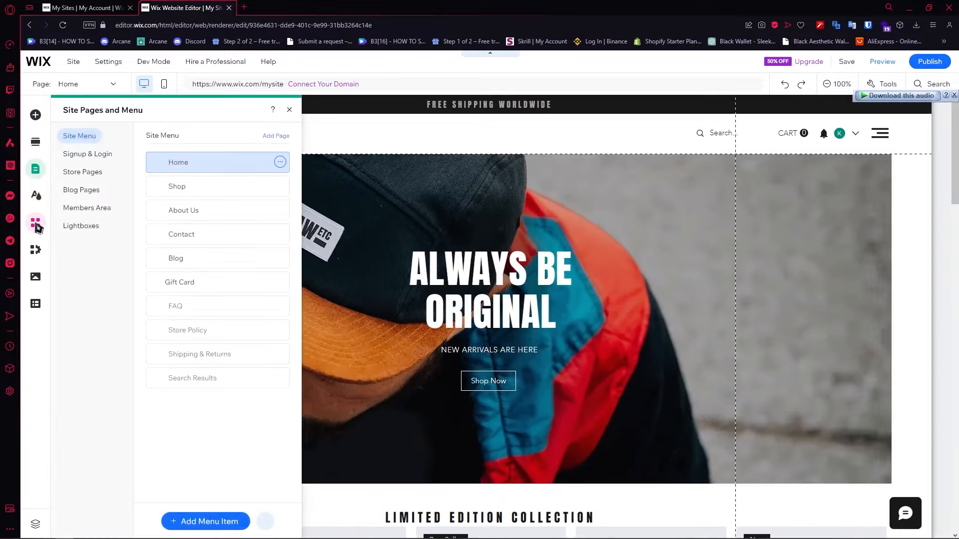
{"action": "left_click", "coordinate": [36, 195]}
- Open product management for Wix Stores from the site's business tools
{"action": "left_click", "coordinate": [35, 249]}
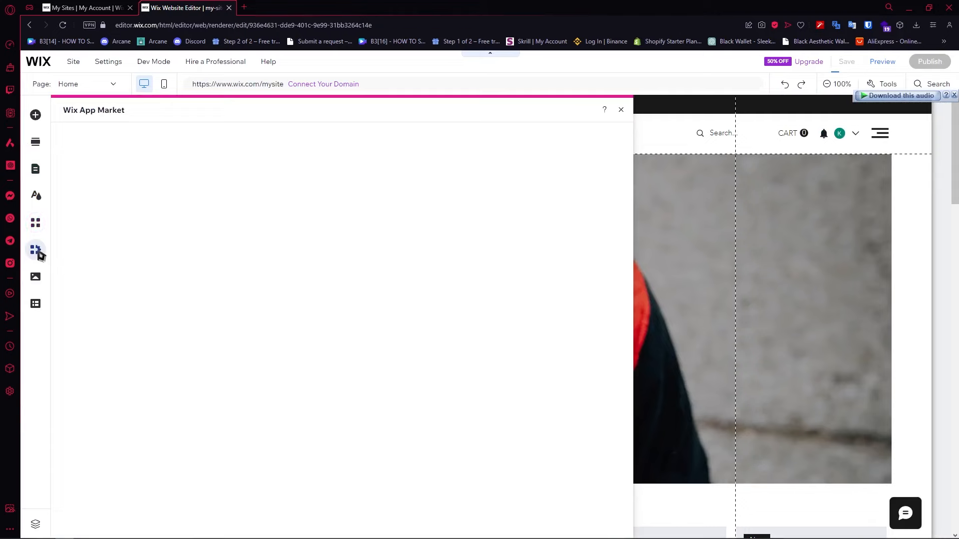
{"action": "left_click", "coordinate": [39, 253]}
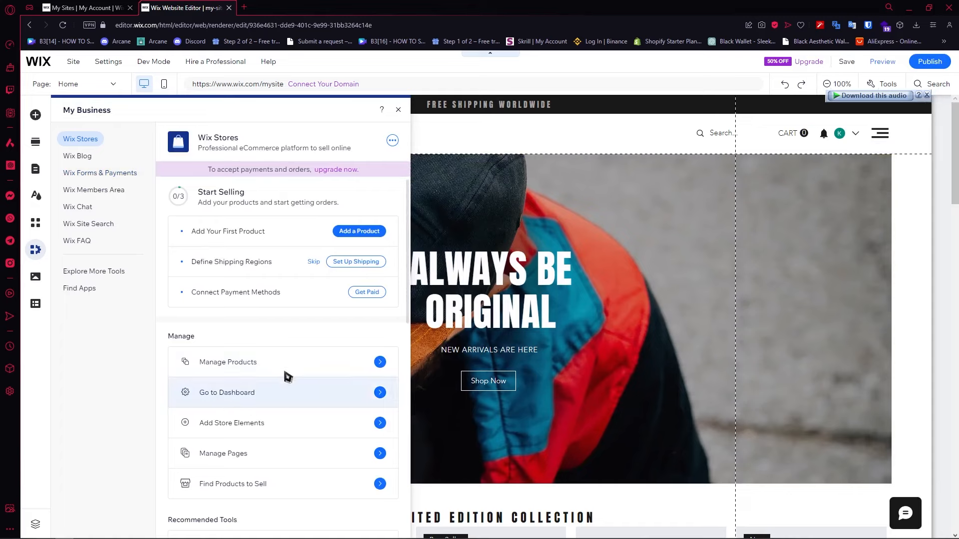
{"action": "scroll", "coordinate": [331, 352], "scroll_direction": "down", "scroll_amount": 2}
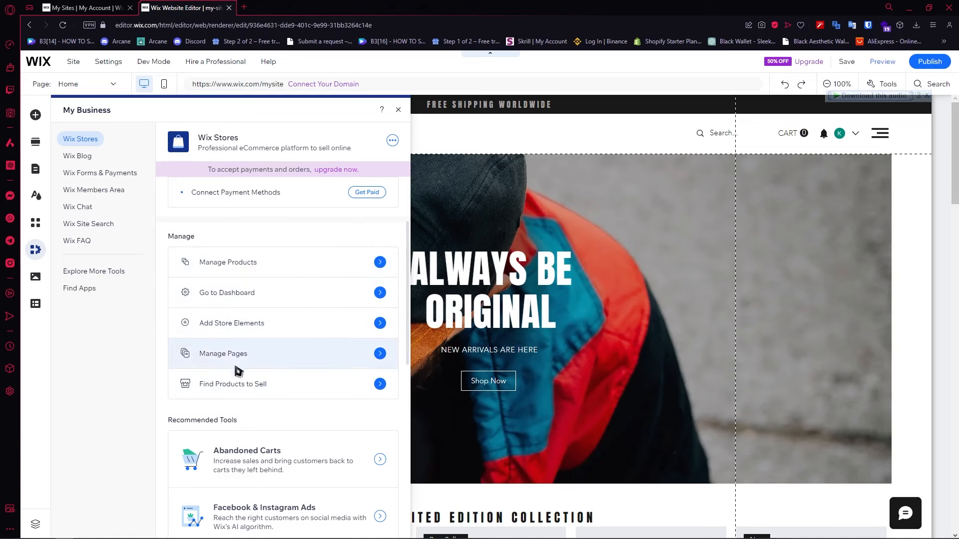
{"action": "left_click", "coordinate": [241, 271]}
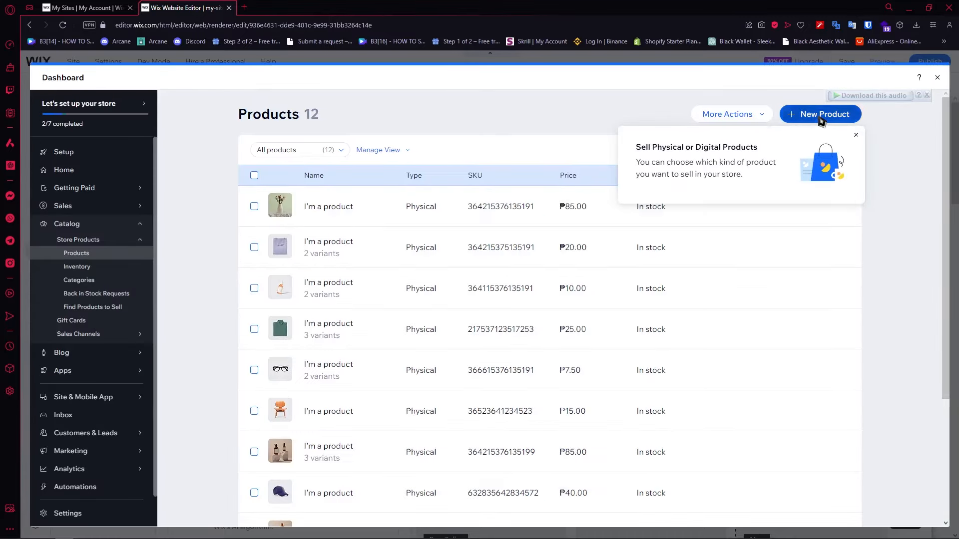
- Examine the form for a new physical product and cancel it without saving
{"action": "left_click", "coordinate": [820, 117]}
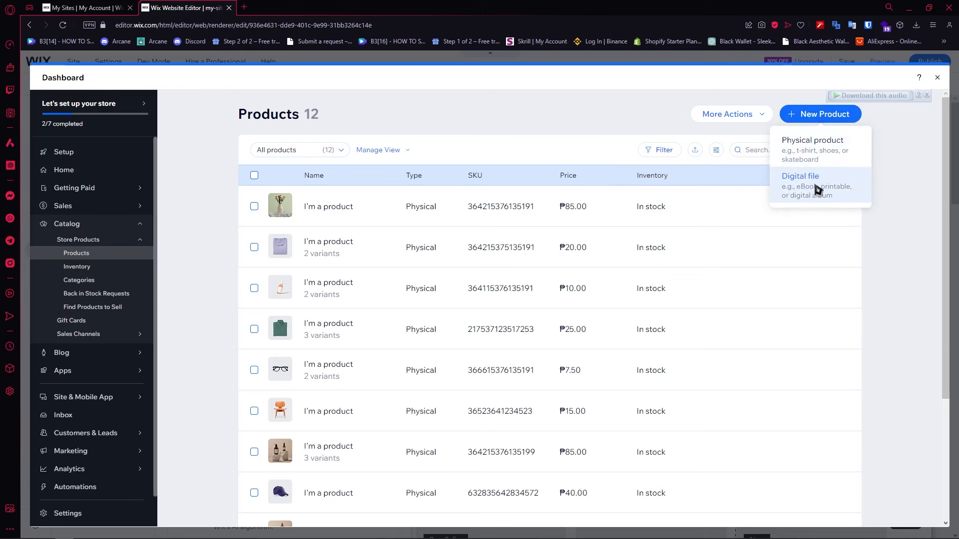
{"action": "left_click", "coordinate": [829, 141]}
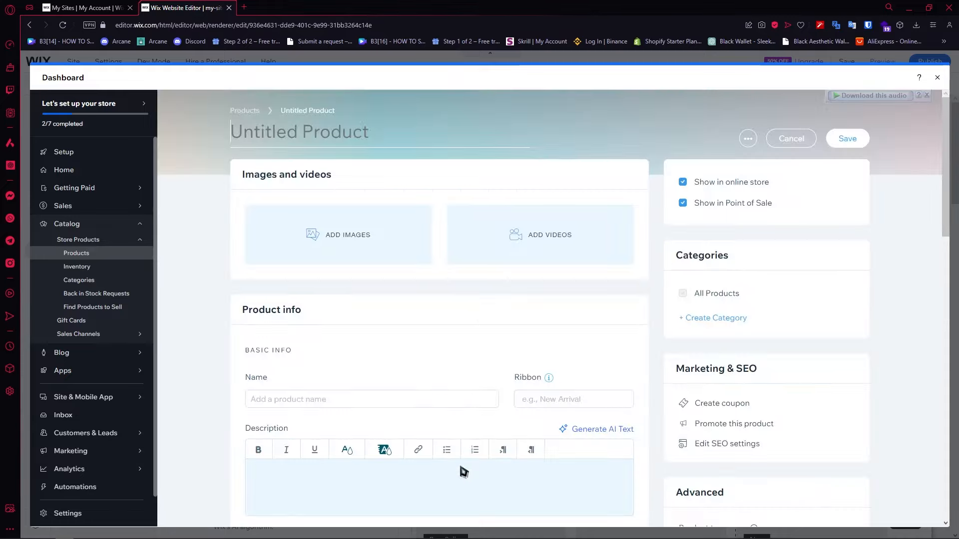
{"action": "scroll", "coordinate": [460, 450], "scroll_direction": "down", "scroll_amount": 10}
{"action": "scroll", "coordinate": [468, 414], "scroll_direction": "up", "scroll_amount": 10}
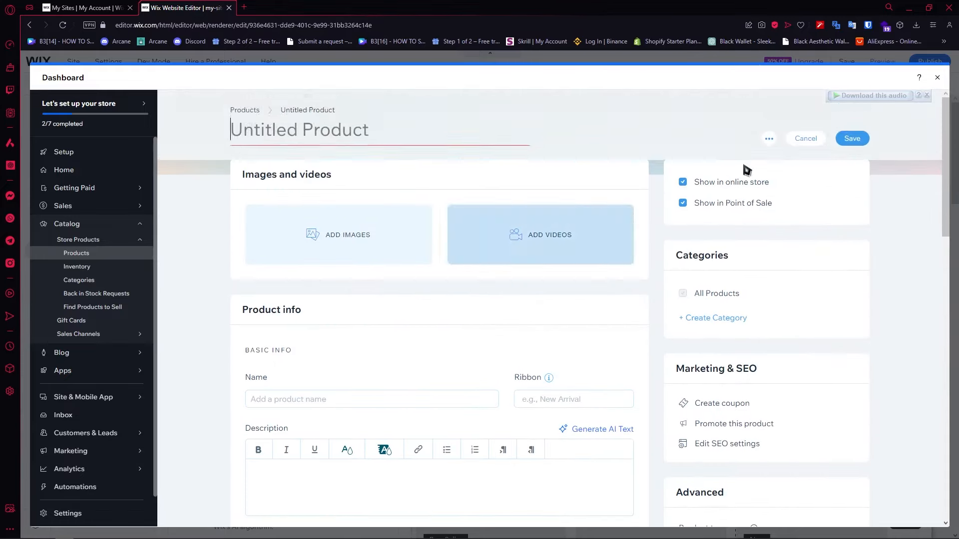
{"action": "left_click", "coordinate": [792, 142]}
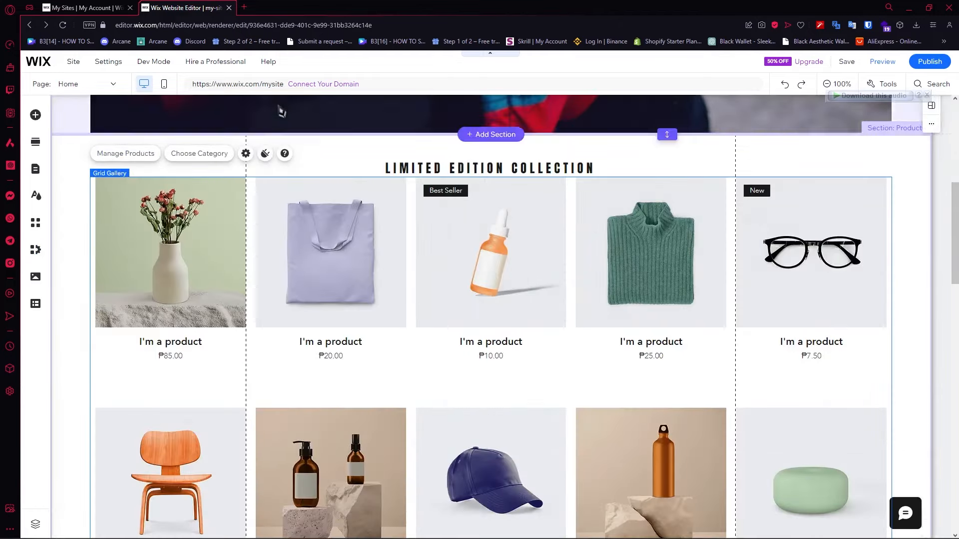
- Open the store's product list from the home page's Limited Edition Collection gallery and look through it
{"action": "scroll", "coordinate": [398, 193], "scroll_direction": "down", "scroll_amount": 1}
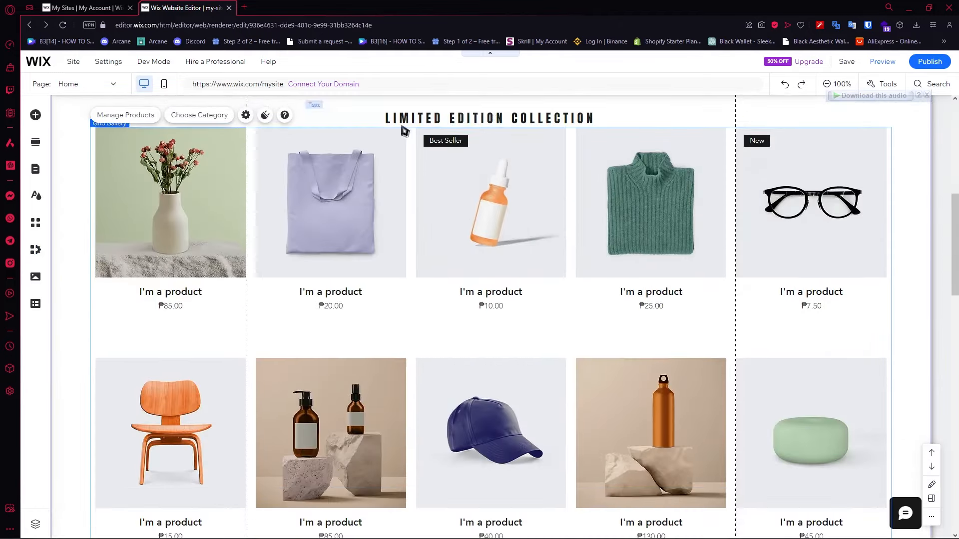
{"action": "scroll", "coordinate": [609, 277], "scroll_direction": "down", "scroll_amount": 3}
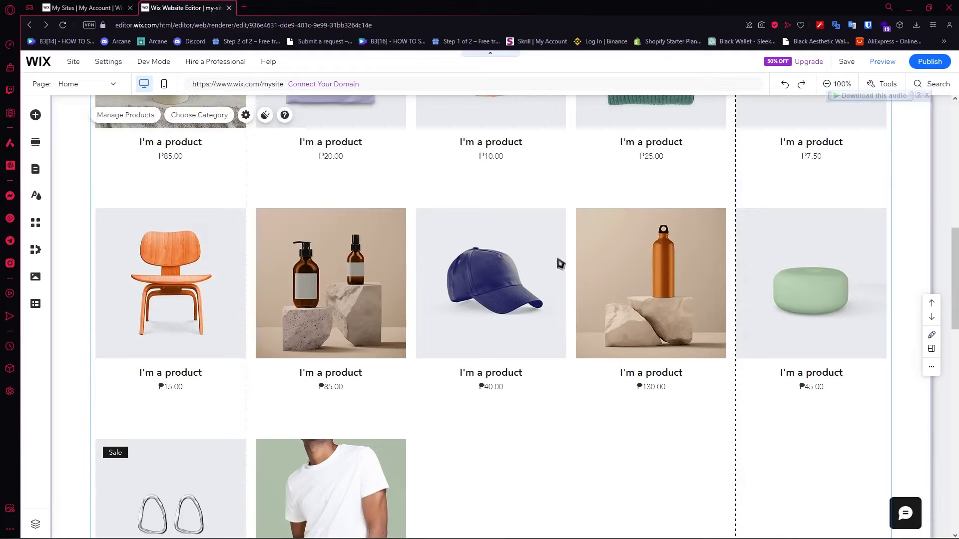
{"action": "left_click", "coordinate": [549, 272]}
{"action": "double_click", "coordinate": [469, 306]}
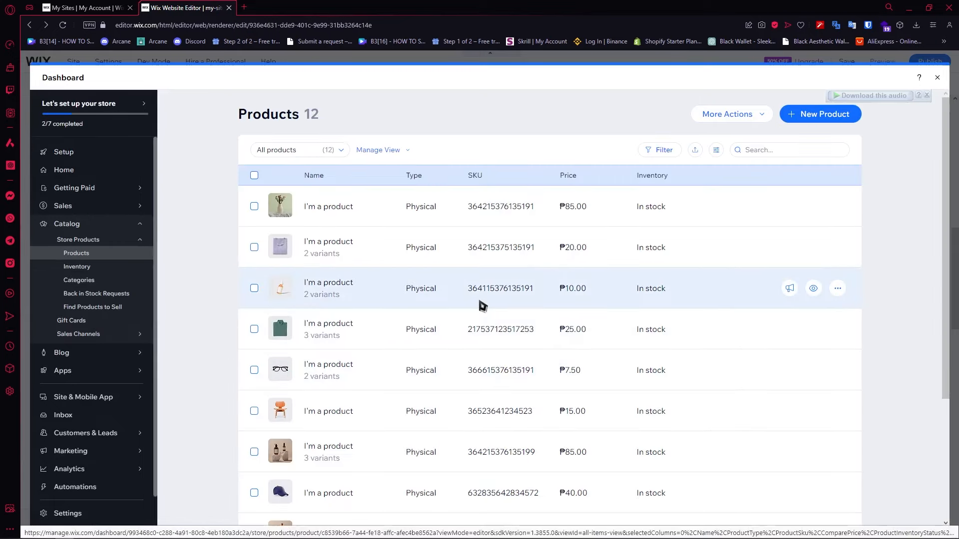
{"action": "scroll", "coordinate": [475, 283], "scroll_direction": "down", "scroll_amount": 2}
{"action": "scroll", "coordinate": [439, 300], "scroll_direction": "up", "scroll_amount": 2}
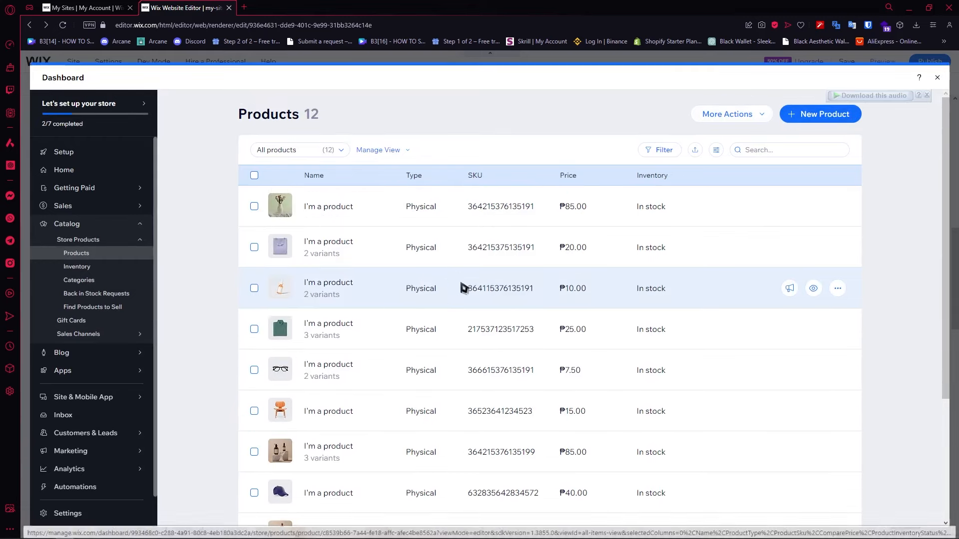
- Start a new physical product and add the paddleboarder-at-sea picture from Wix's media library as its image
{"action": "left_click", "coordinate": [833, 118]}
{"action": "left_click", "coordinate": [815, 157]}
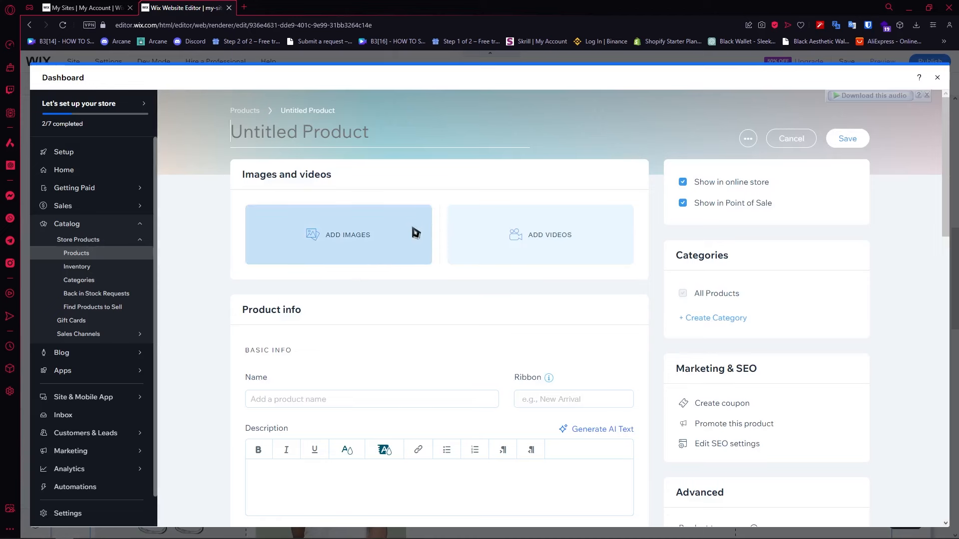
{"action": "left_click", "coordinate": [410, 232]}
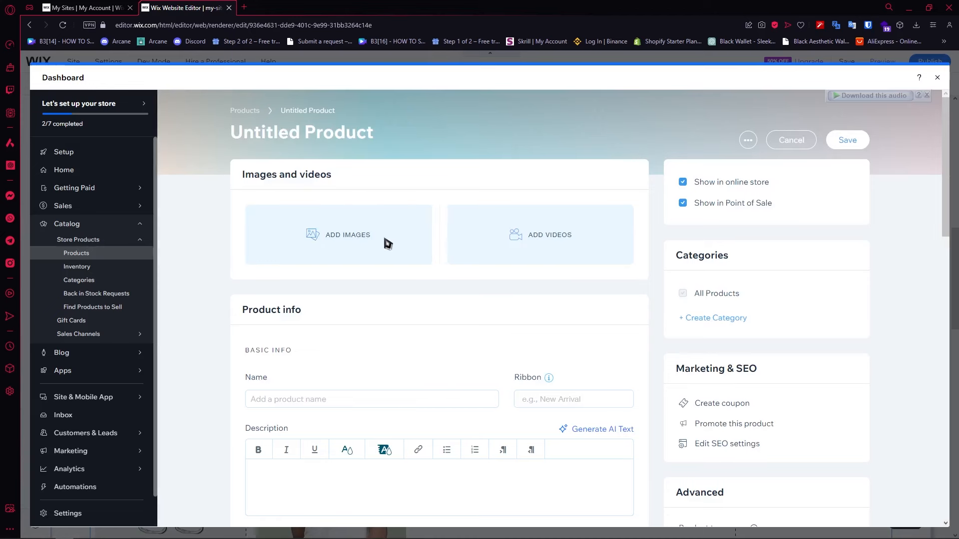
{"action": "left_click", "coordinate": [398, 240]}
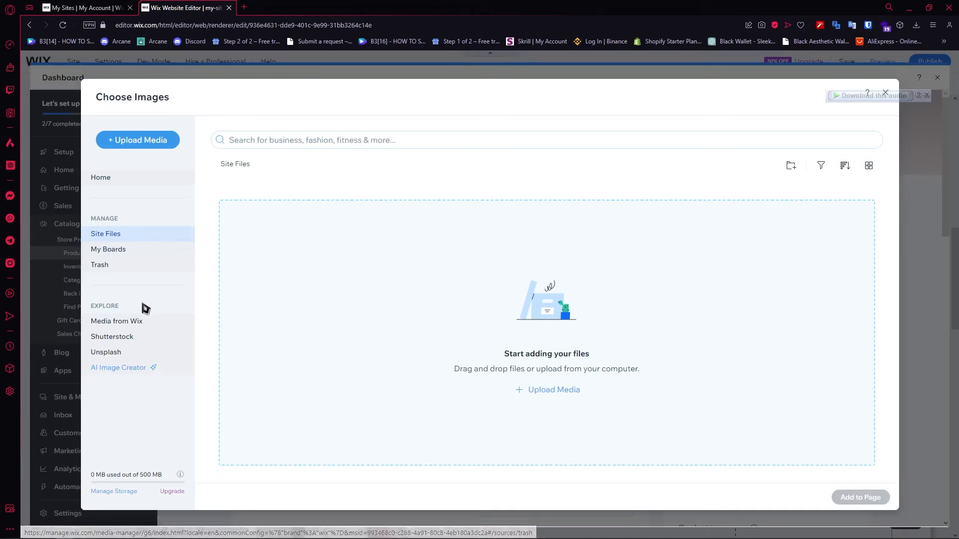
{"action": "left_click", "coordinate": [134, 323]}
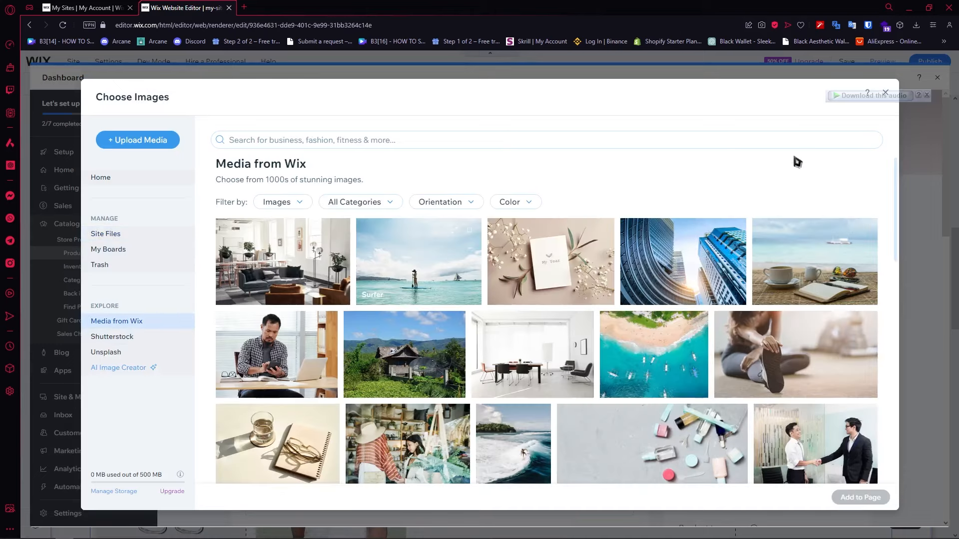
{"action": "left_click", "coordinate": [463, 274]}
{"action": "left_click", "coordinate": [856, 499]}
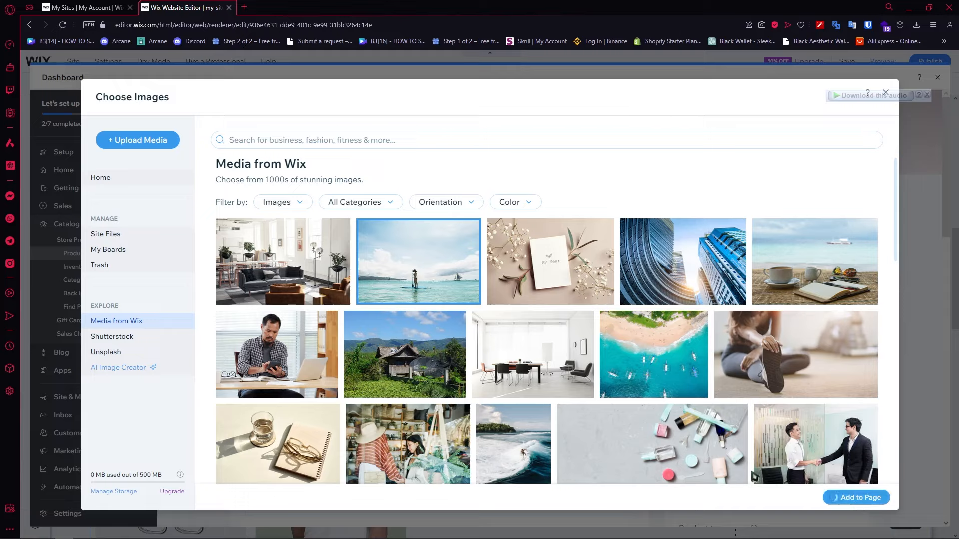
- Name the product 12312, set its price to ₱123, save it and return to the site editor
{"action": "left_click", "coordinate": [848, 148]}
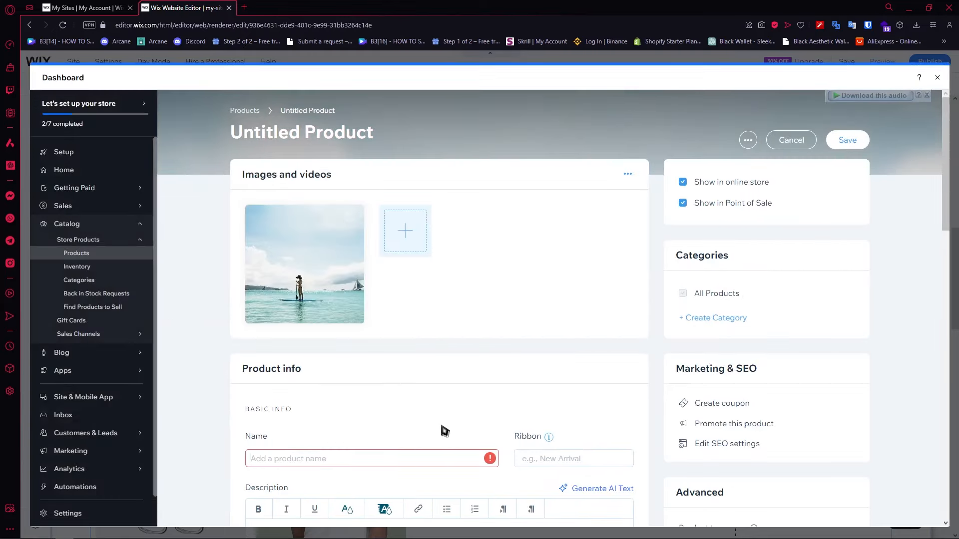
{"action": "type", "text": "12312"}
{"action": "scroll", "coordinate": [450, 425], "scroll_direction": "down", "scroll_amount": 3}
{"action": "left_click", "coordinate": [847, 109]}
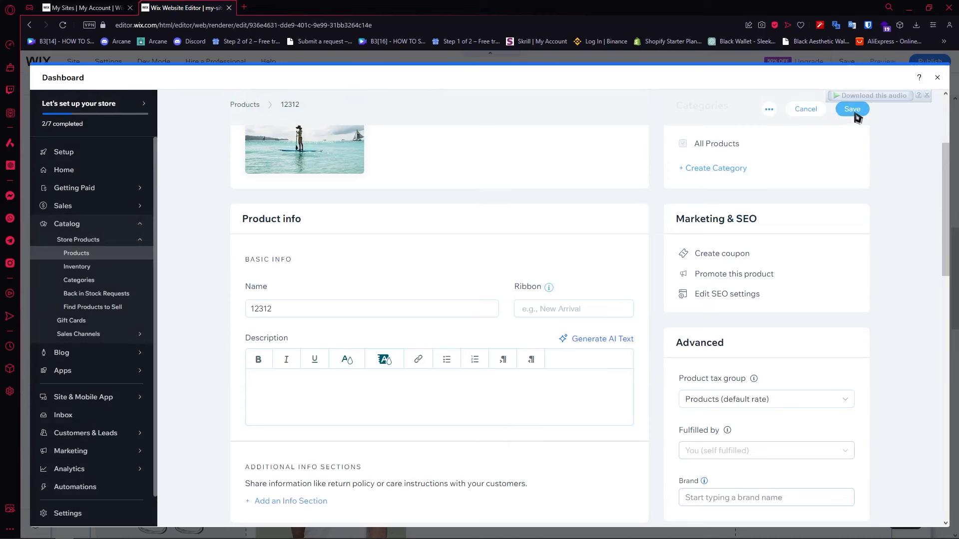
{"action": "type", "text": "123"}
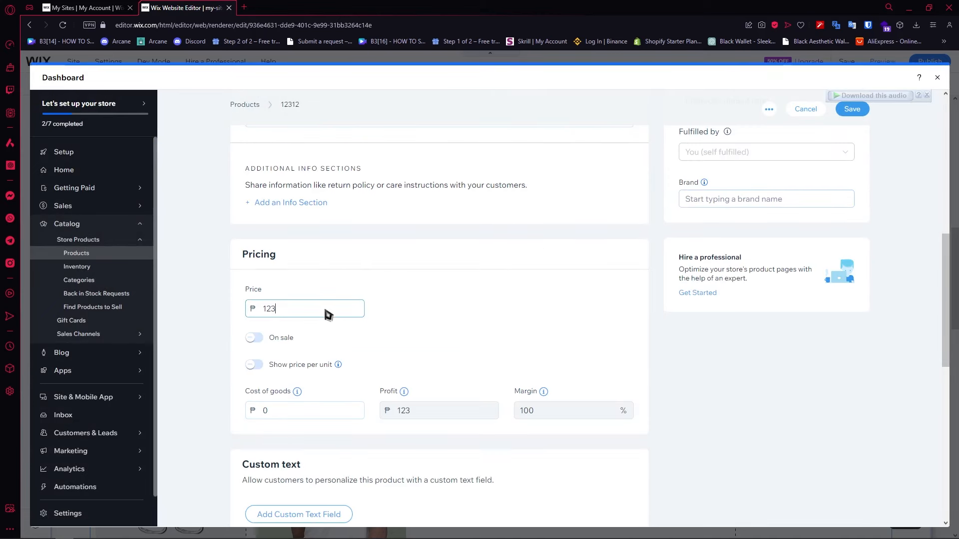
{"action": "left_click", "coordinate": [863, 113]}
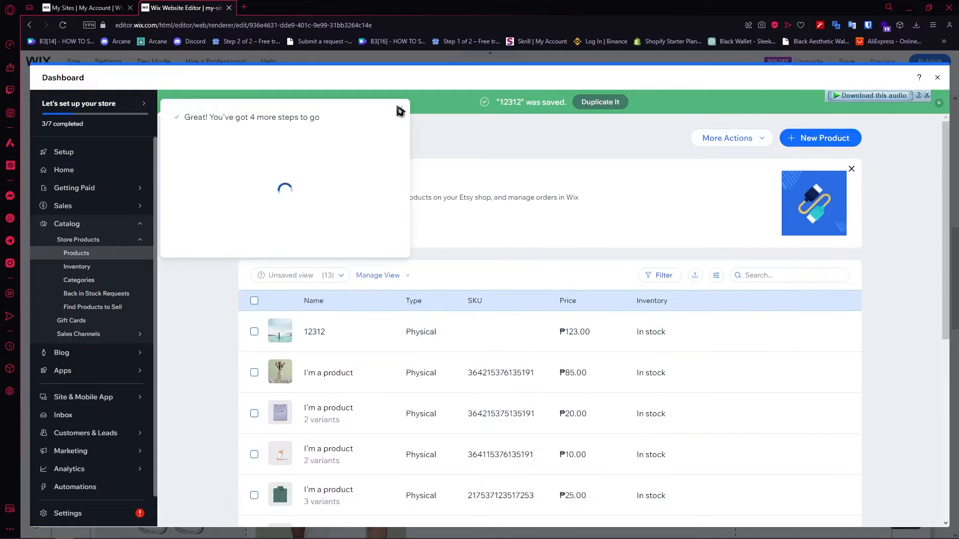
{"action": "left_click", "coordinate": [399, 111]}
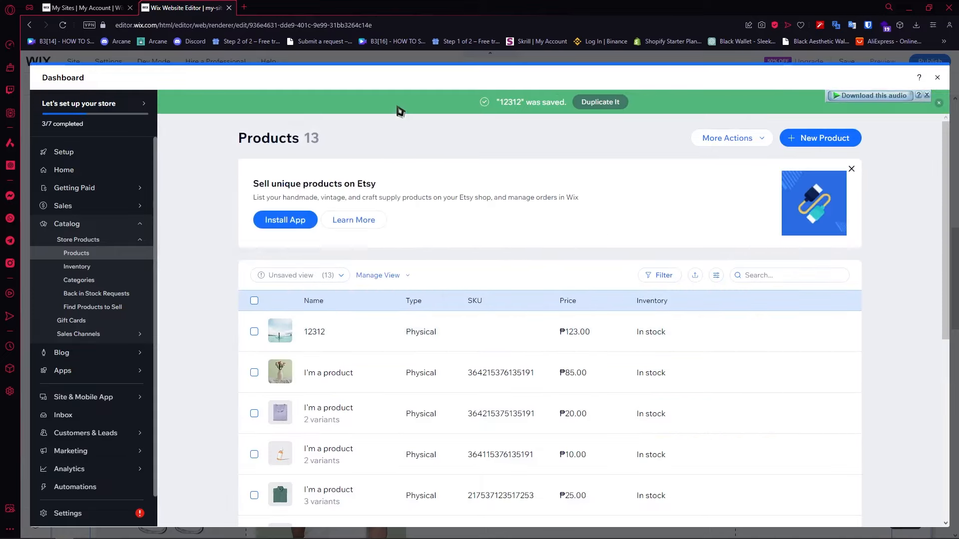
{"action": "left_click", "coordinate": [937, 78]}
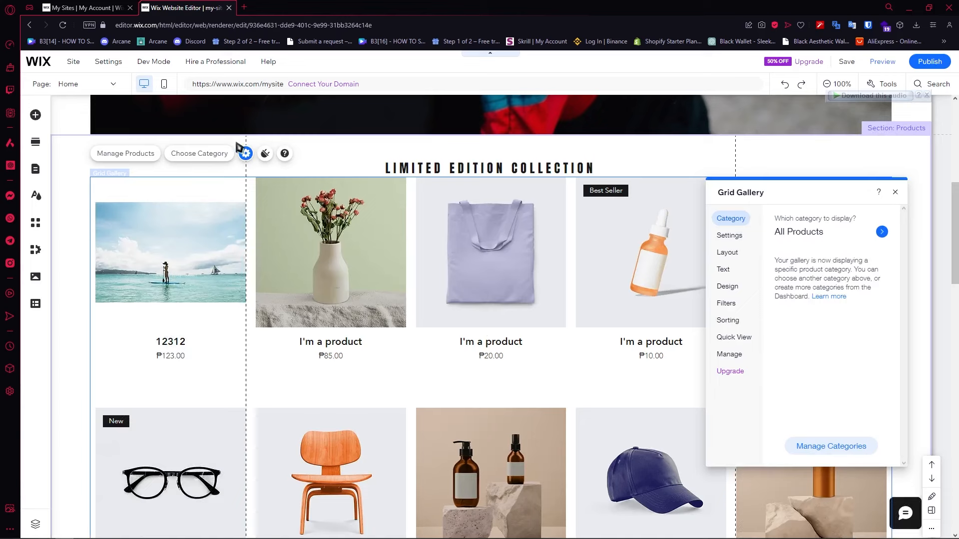
- Check the category settings and products of the Limited Edition Collection gallery, and close its settings unchanged
{"action": "left_click", "coordinate": [245, 153]}
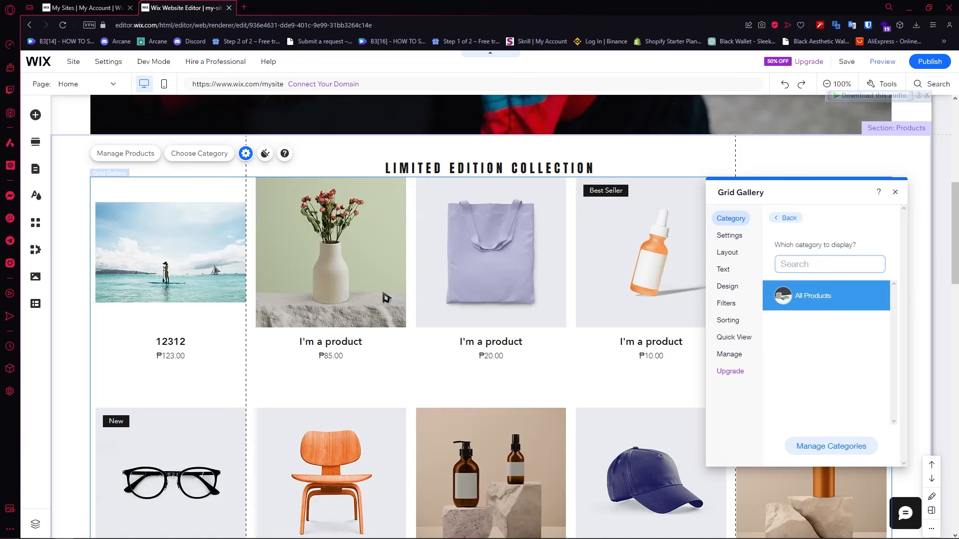
{"action": "scroll", "coordinate": [499, 385], "scroll_direction": "down", "scroll_amount": 5}
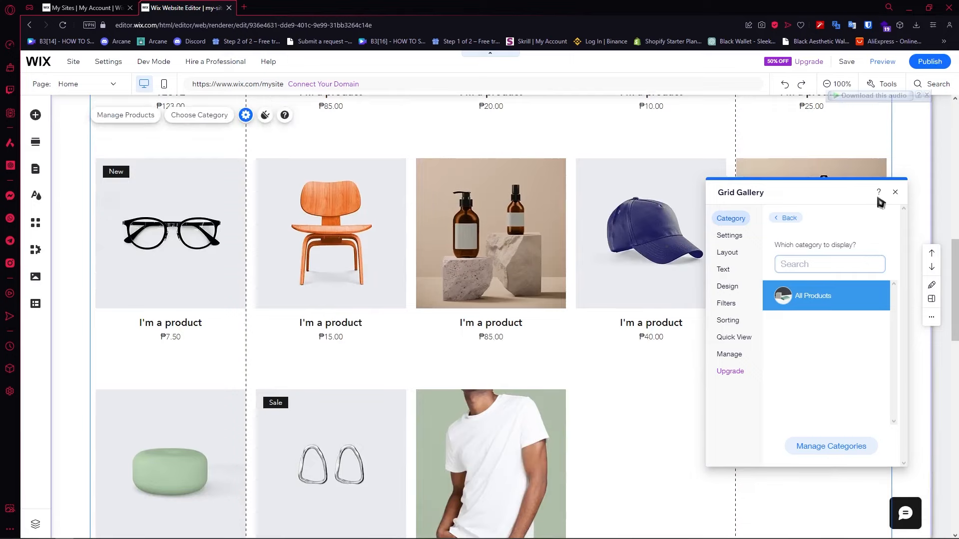
{"action": "left_click", "coordinate": [895, 191]}
{"action": "scroll", "coordinate": [369, 342], "scroll_direction": "up", "scroll_amount": 6}
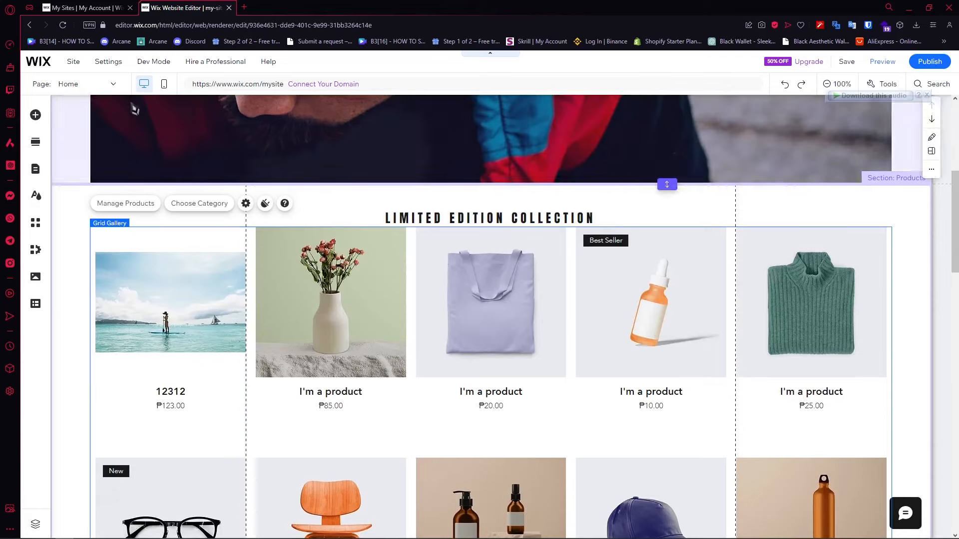
- Examine the Wix Stores management options and recommended tools among the site's business tools, from Abandoned Carts to Coupons
{"action": "left_click", "coordinate": [36, 251]}
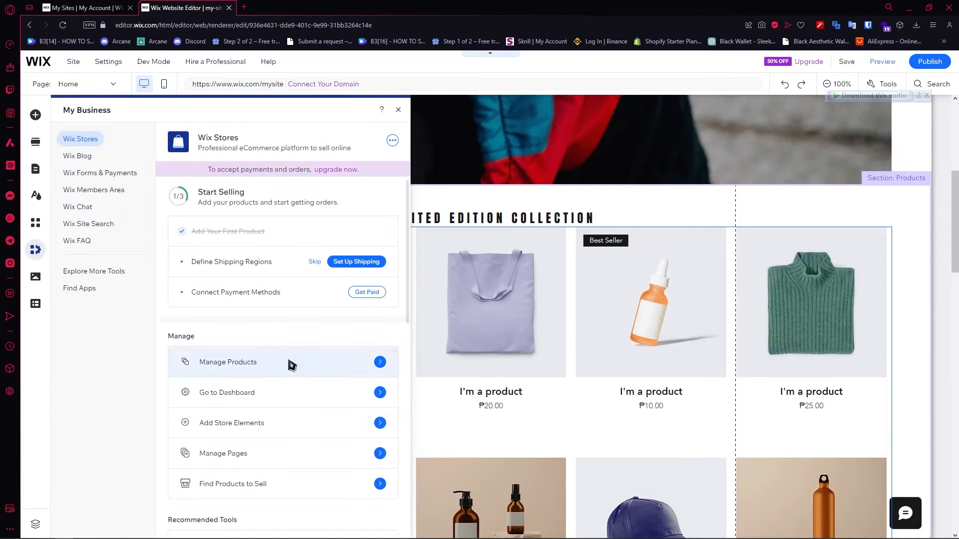
{"action": "scroll", "coordinate": [292, 414], "scroll_direction": "down", "scroll_amount": 2}
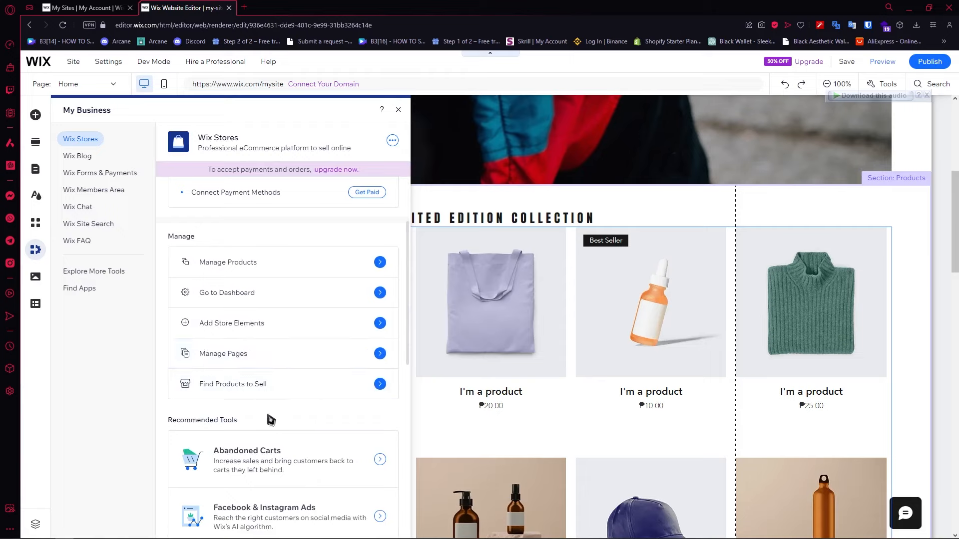
{"action": "scroll", "coordinate": [270, 412], "scroll_direction": "down", "scroll_amount": 3}
{"action": "scroll", "coordinate": [269, 411], "scroll_direction": "up", "scroll_amount": 4}
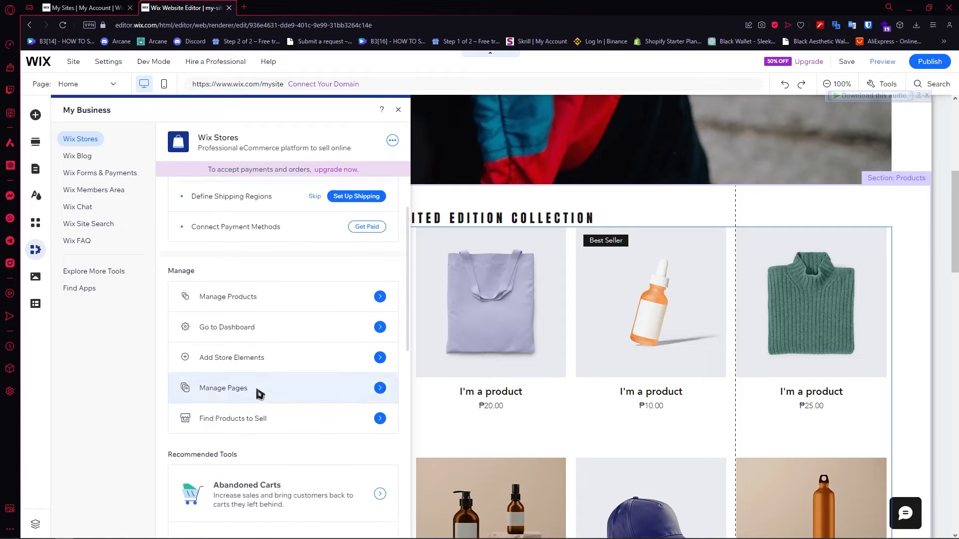
{"action": "scroll", "coordinate": [268, 303], "scroll_direction": "down", "scroll_amount": 6}
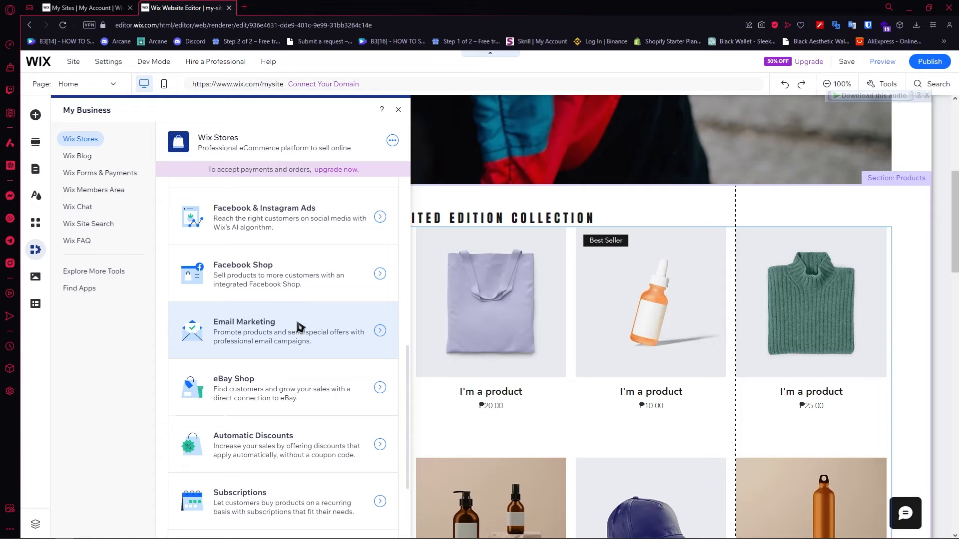
{"action": "scroll", "coordinate": [301, 326], "scroll_direction": "up", "scroll_amount": 2}
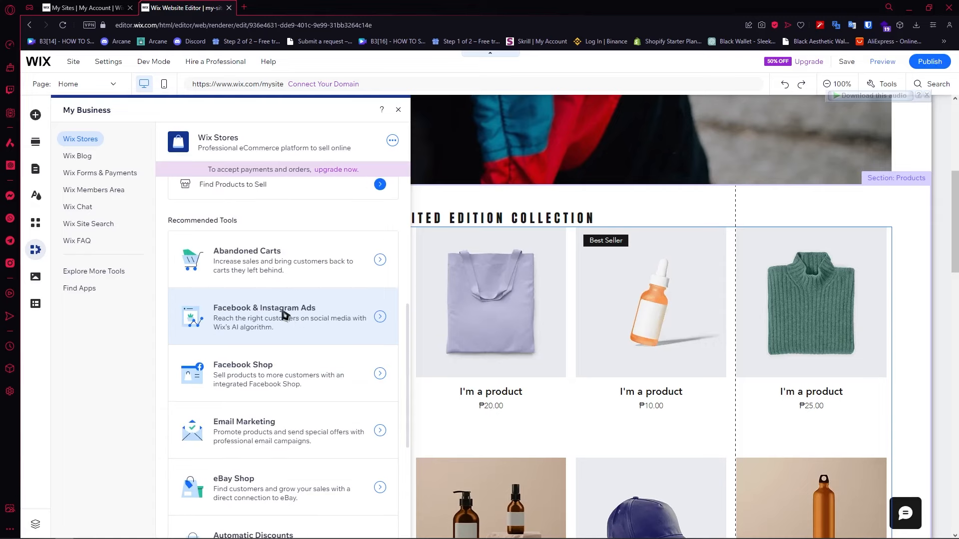
{"action": "scroll", "coordinate": [284, 314], "scroll_direction": "up", "scroll_amount": 3}
{"action": "scroll", "coordinate": [282, 315], "scroll_direction": "down", "scroll_amount": 2}
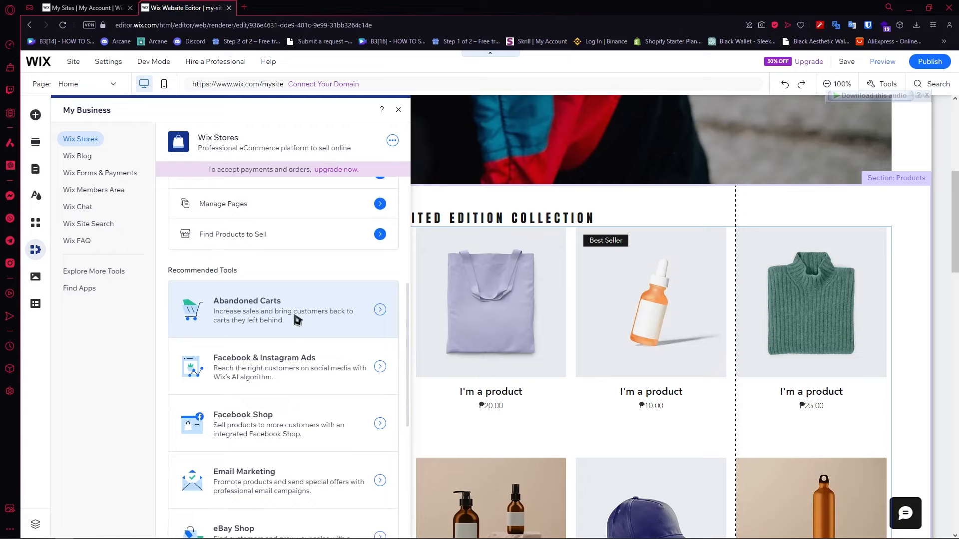
{"action": "scroll", "coordinate": [270, 394], "scroll_direction": "down", "scroll_amount": 3}
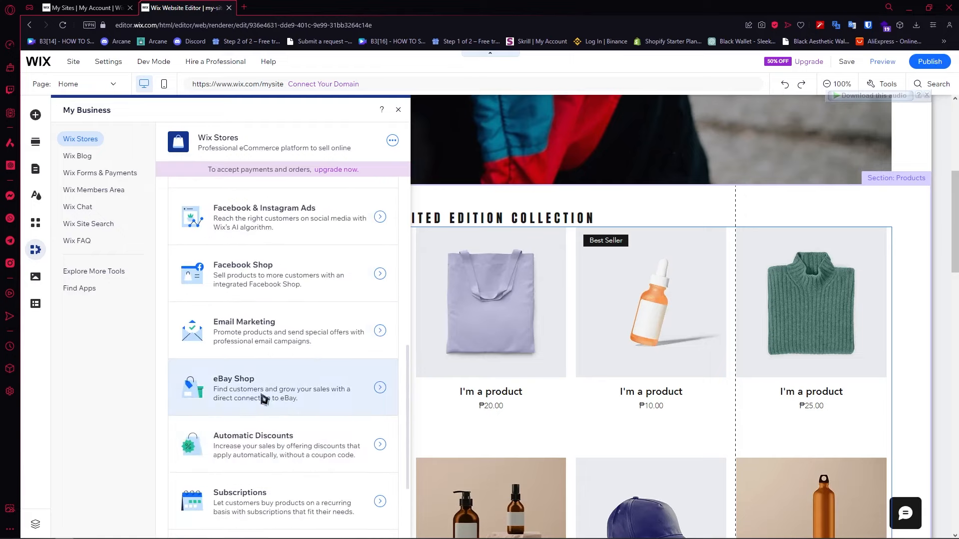
{"action": "scroll", "coordinate": [289, 324], "scroll_direction": "up", "scroll_amount": 2}
{"action": "scroll", "coordinate": [293, 401], "scroll_direction": "down", "scroll_amount": 3}
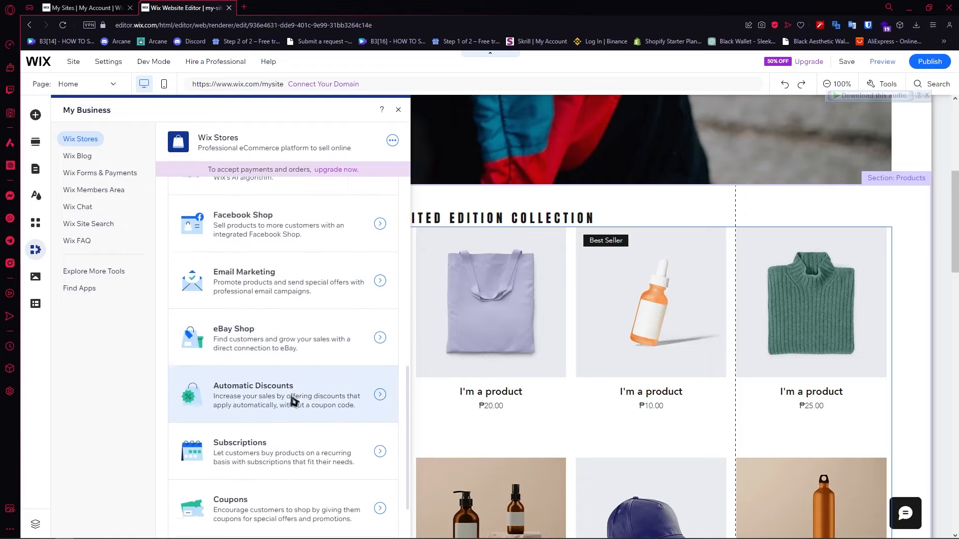
{"action": "scroll", "coordinate": [293, 401], "scroll_direction": "up", "scroll_amount": 5}
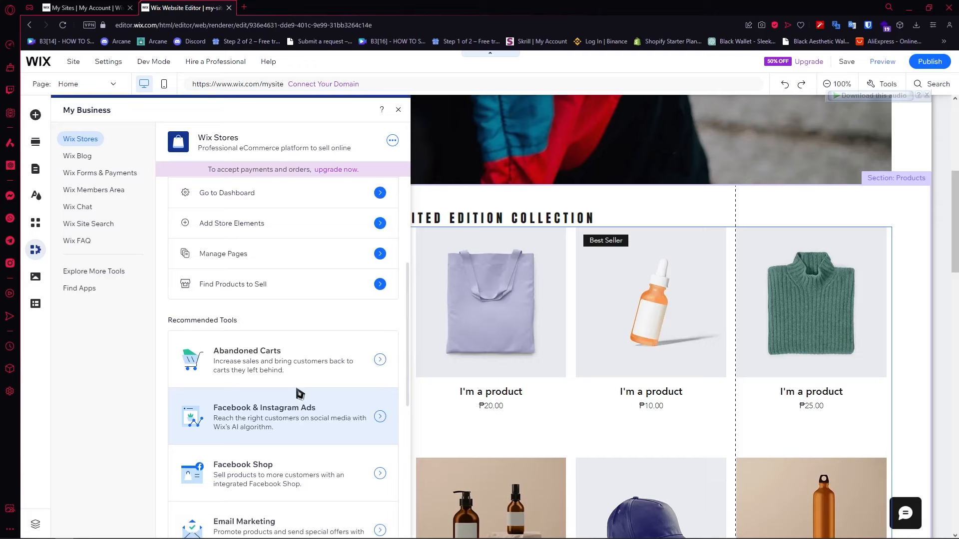